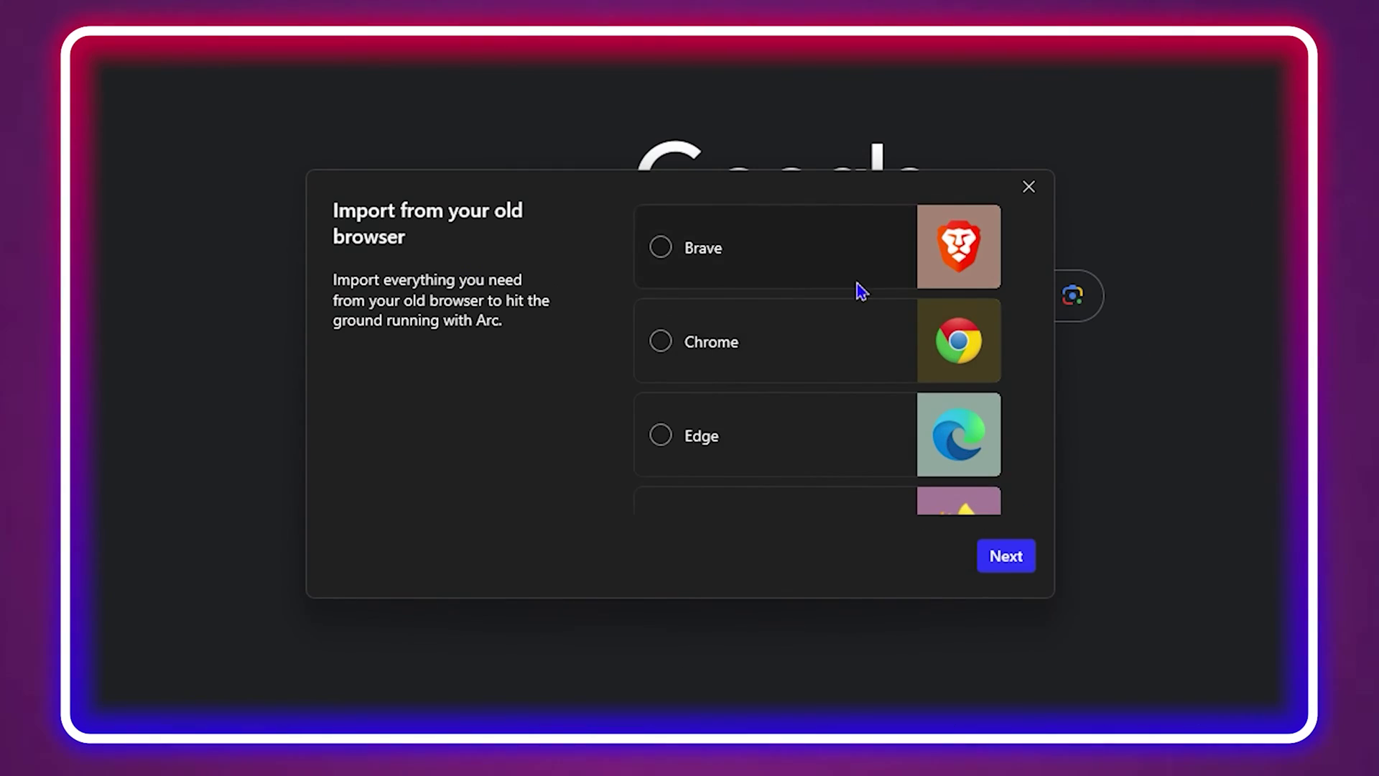
scroll(752, 377, down, 5)
scroll(822, 348, up, 5)
scroll(689, 357, down, 1)
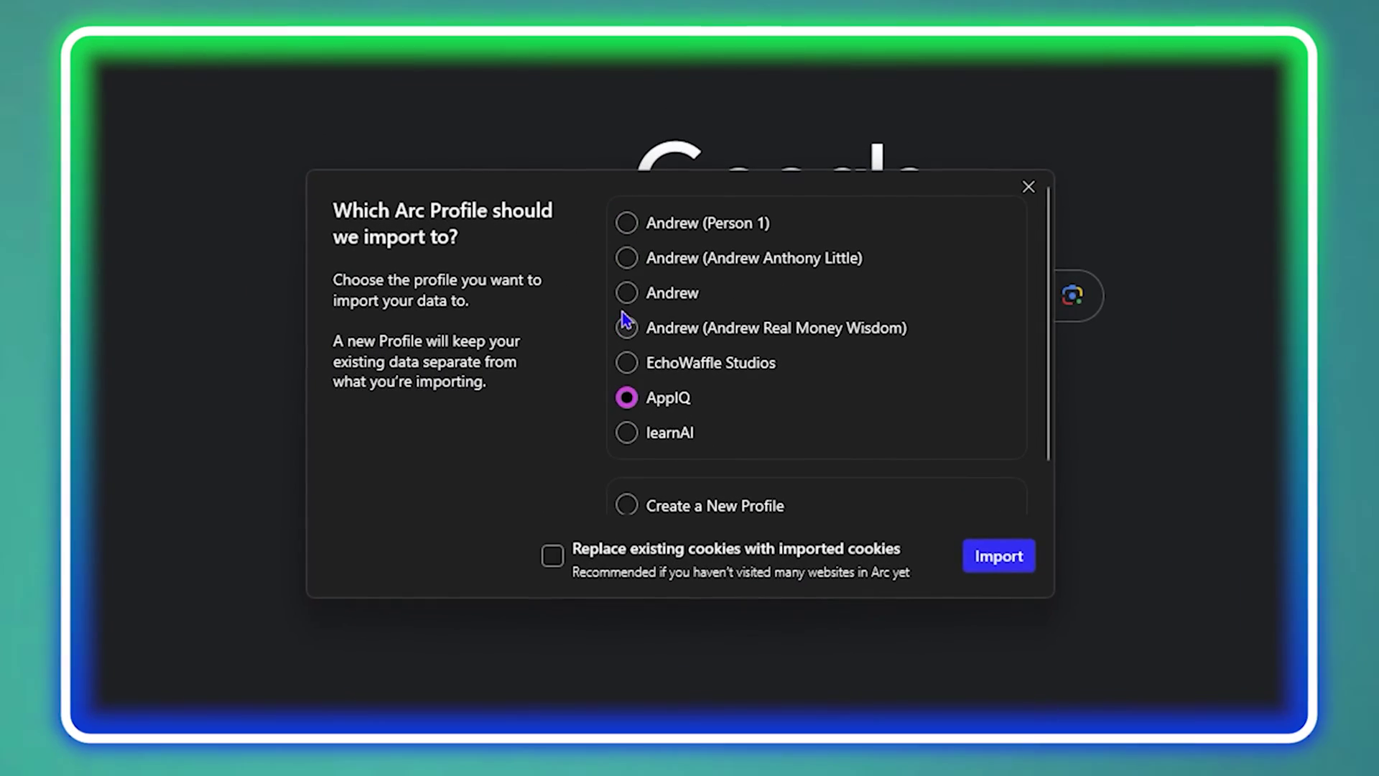
Advance to the profile list and pick the second listed Arc profile as destination.
click(632, 323)
scroll(637, 227, down, 1)
click(626, 249)
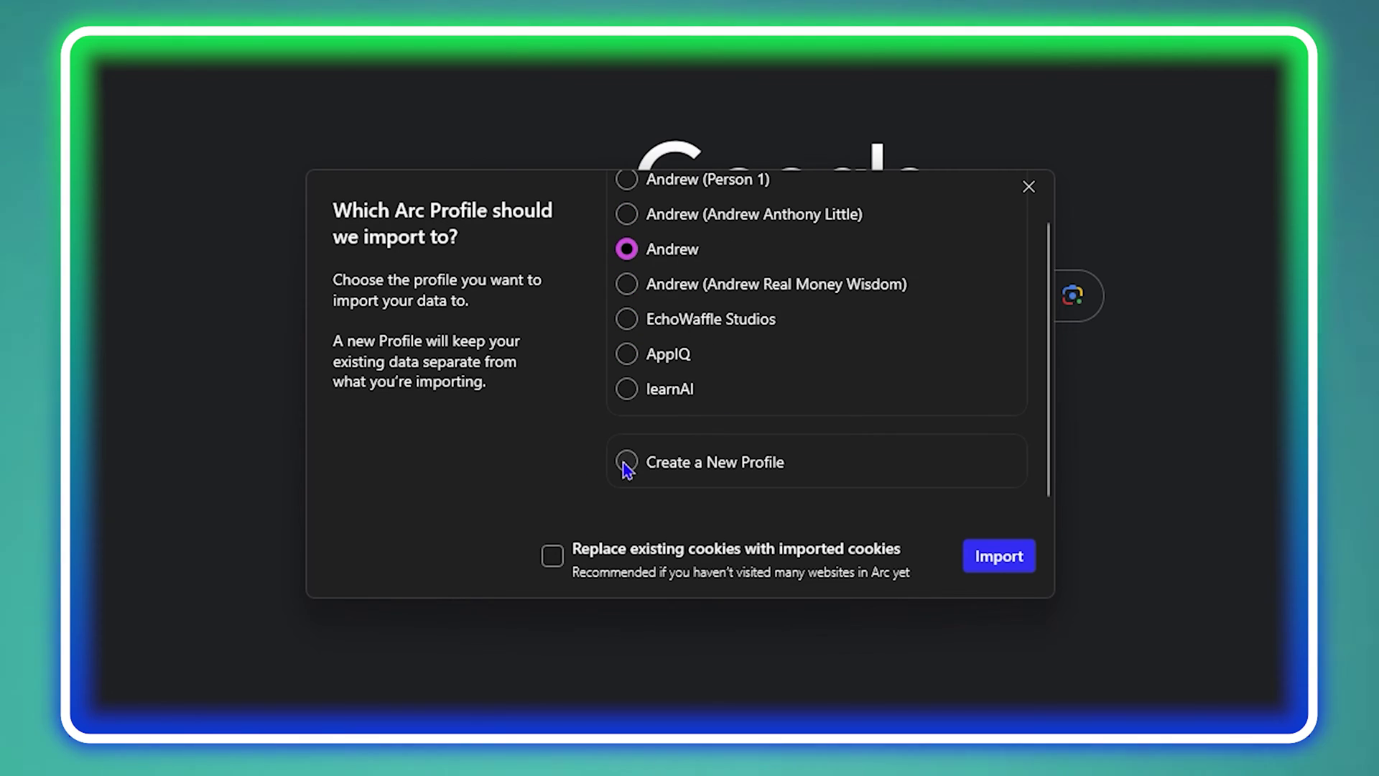
scroll(631, 327, up, 1)
click(627, 258)
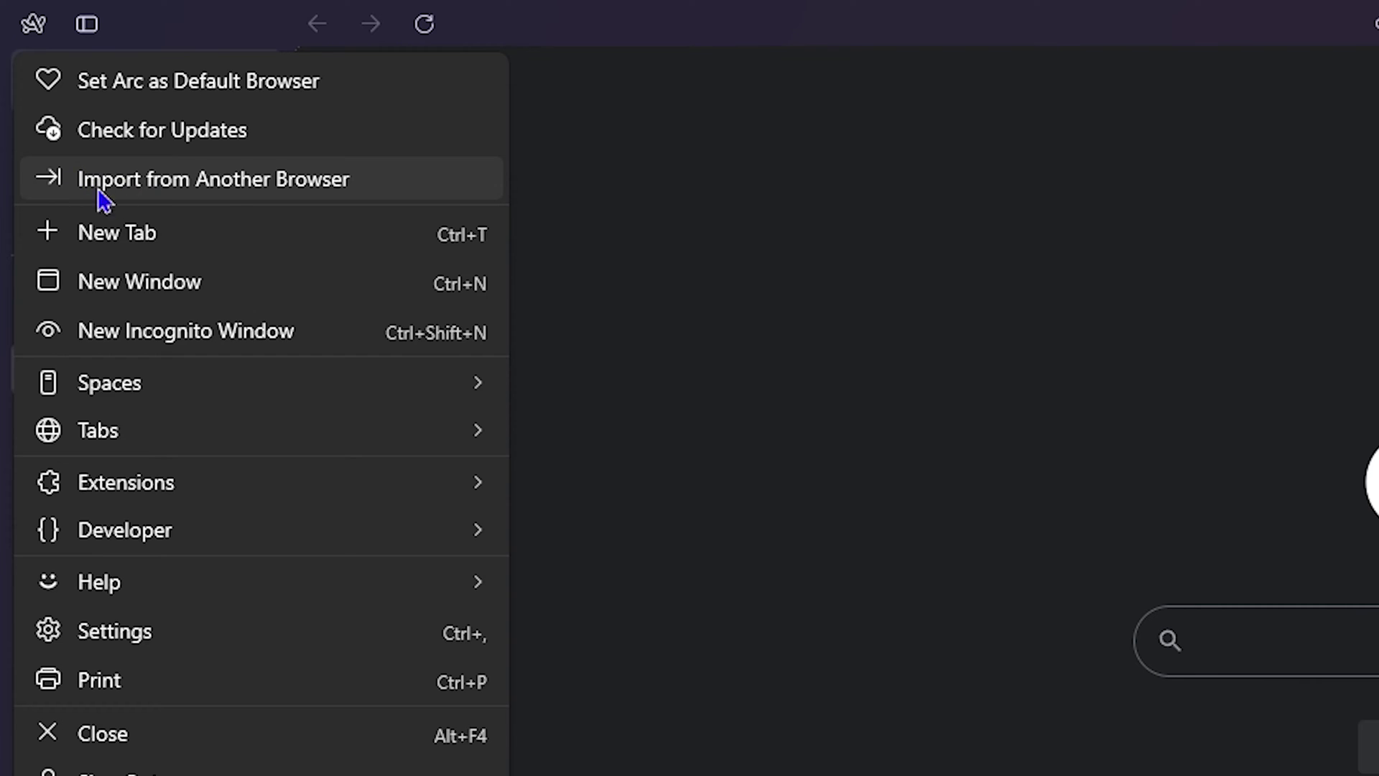
Choose Import from Another Browser in the Arc menu.
click(237, 184)
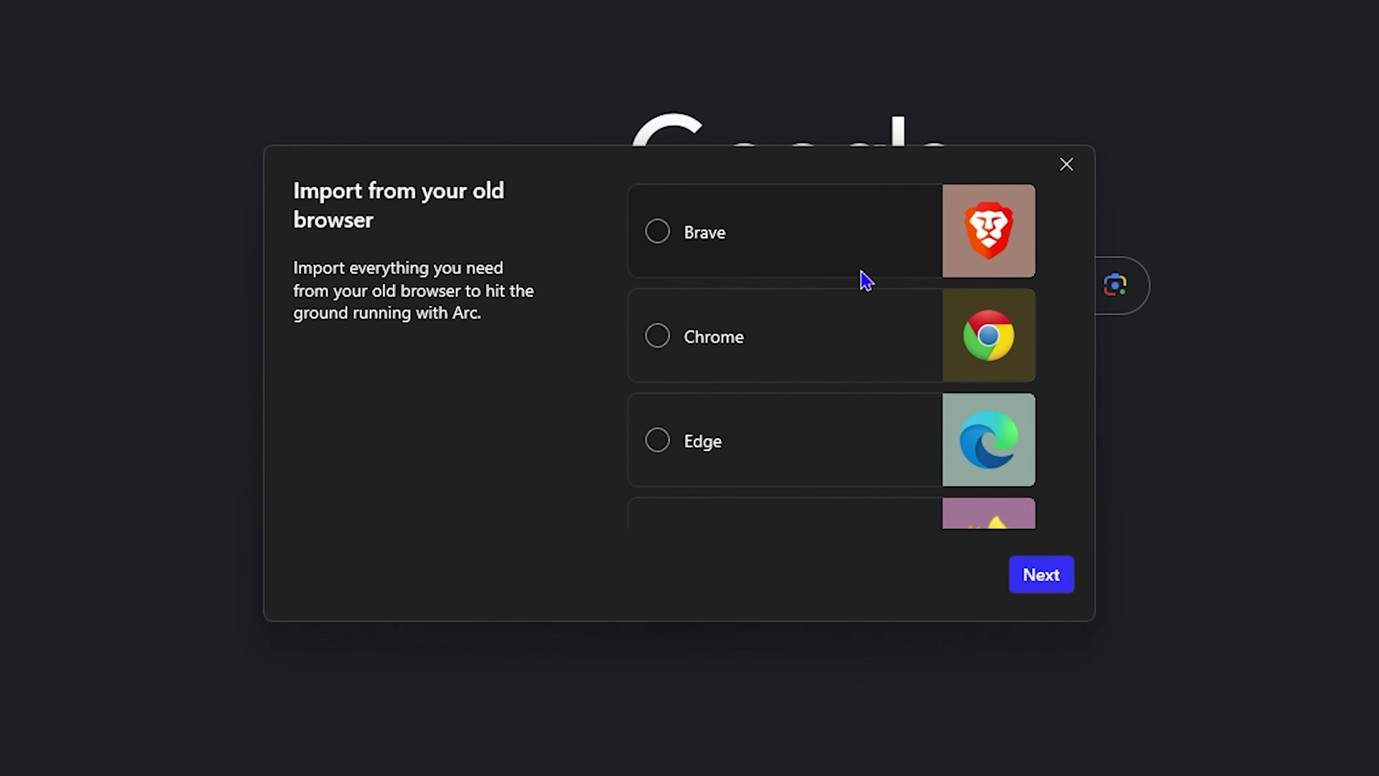
scroll(879, 377, down, 1)
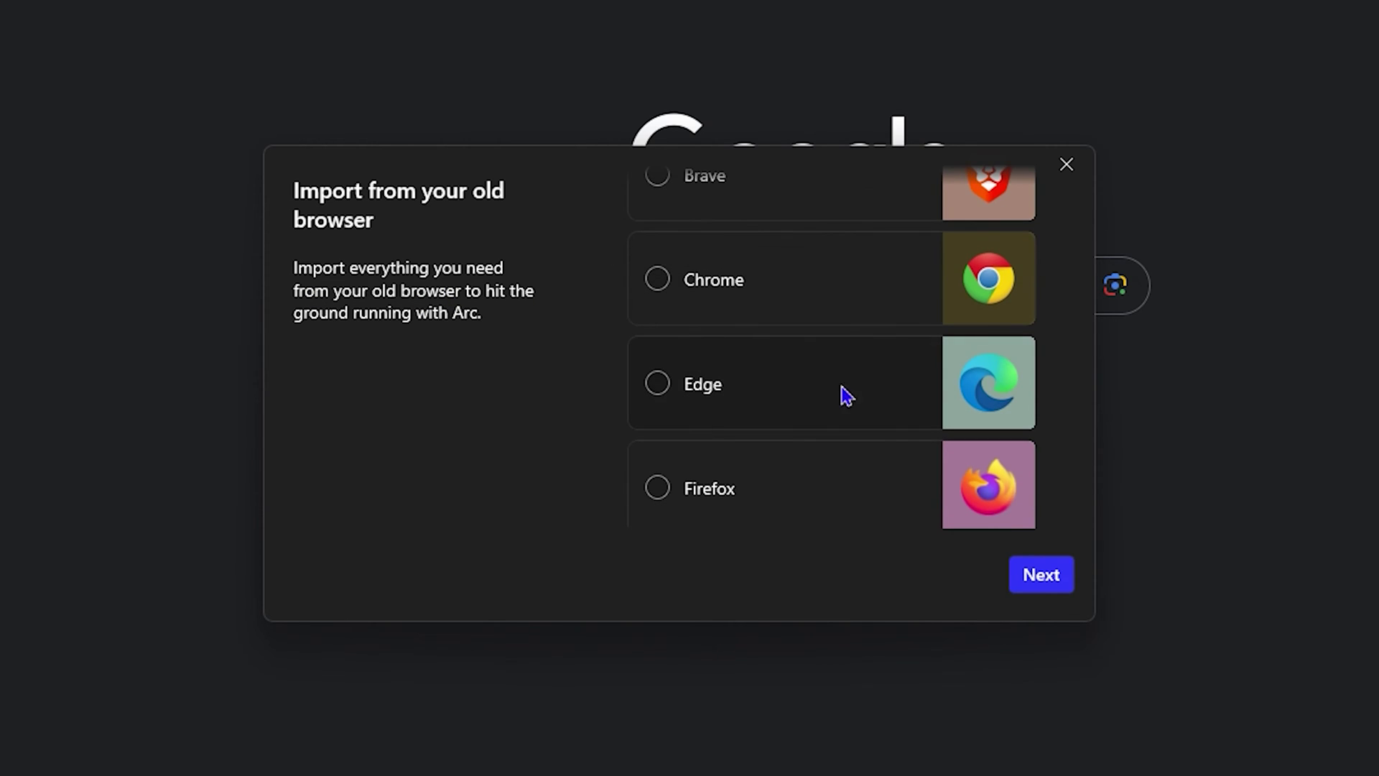
scroll(831, 413, down, 1)
scroll(831, 413, down, 1)
scroll(827, 413, down, 2)
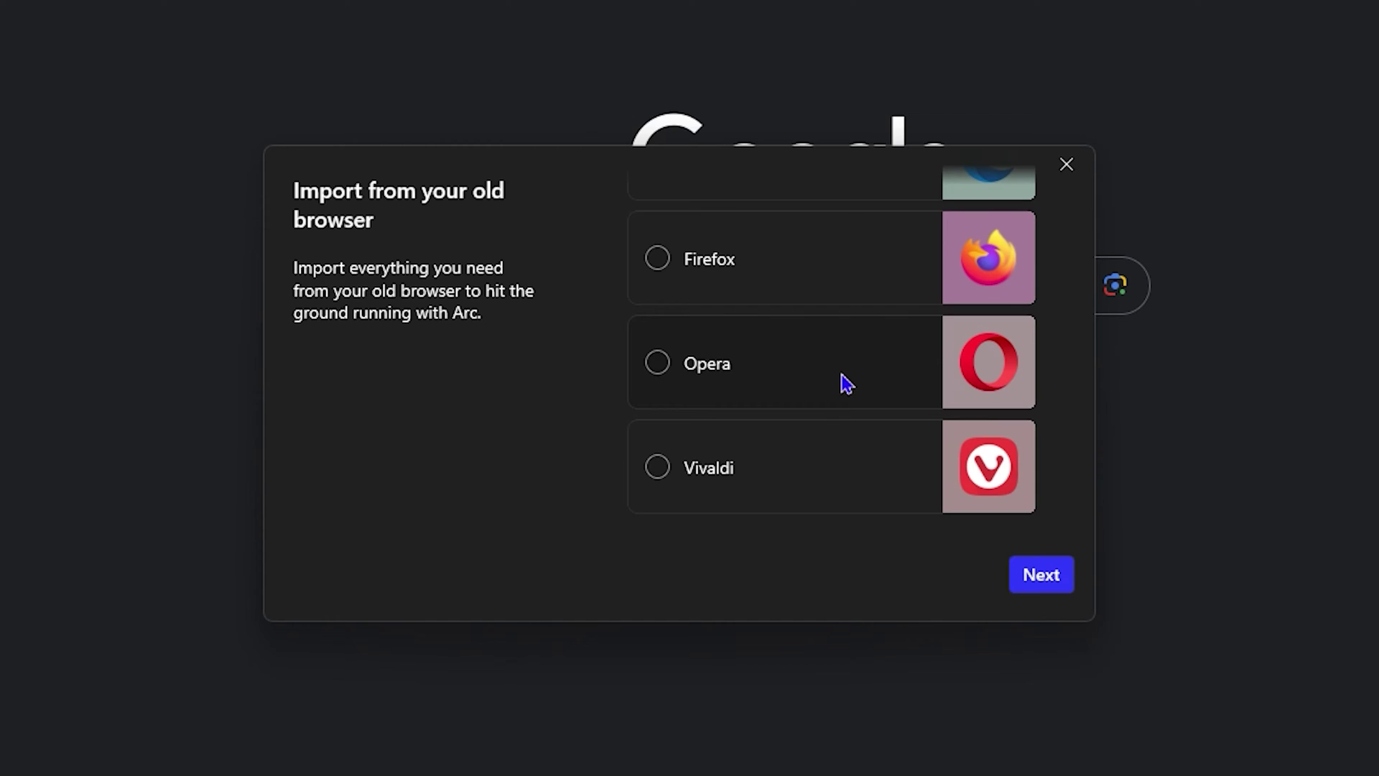
scroll(846, 383, down, 1)
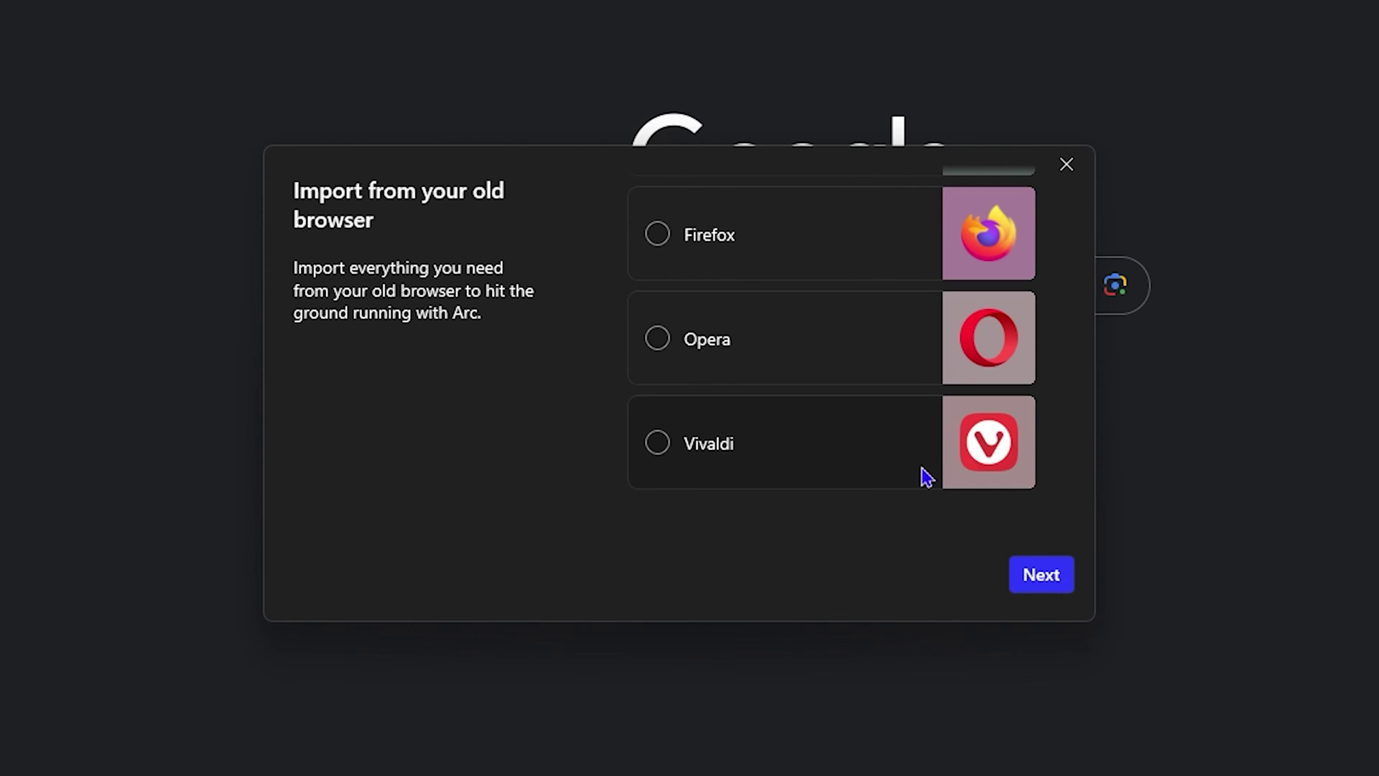
scroll(852, 453, up, 2)
scroll(829, 428, up, 1)
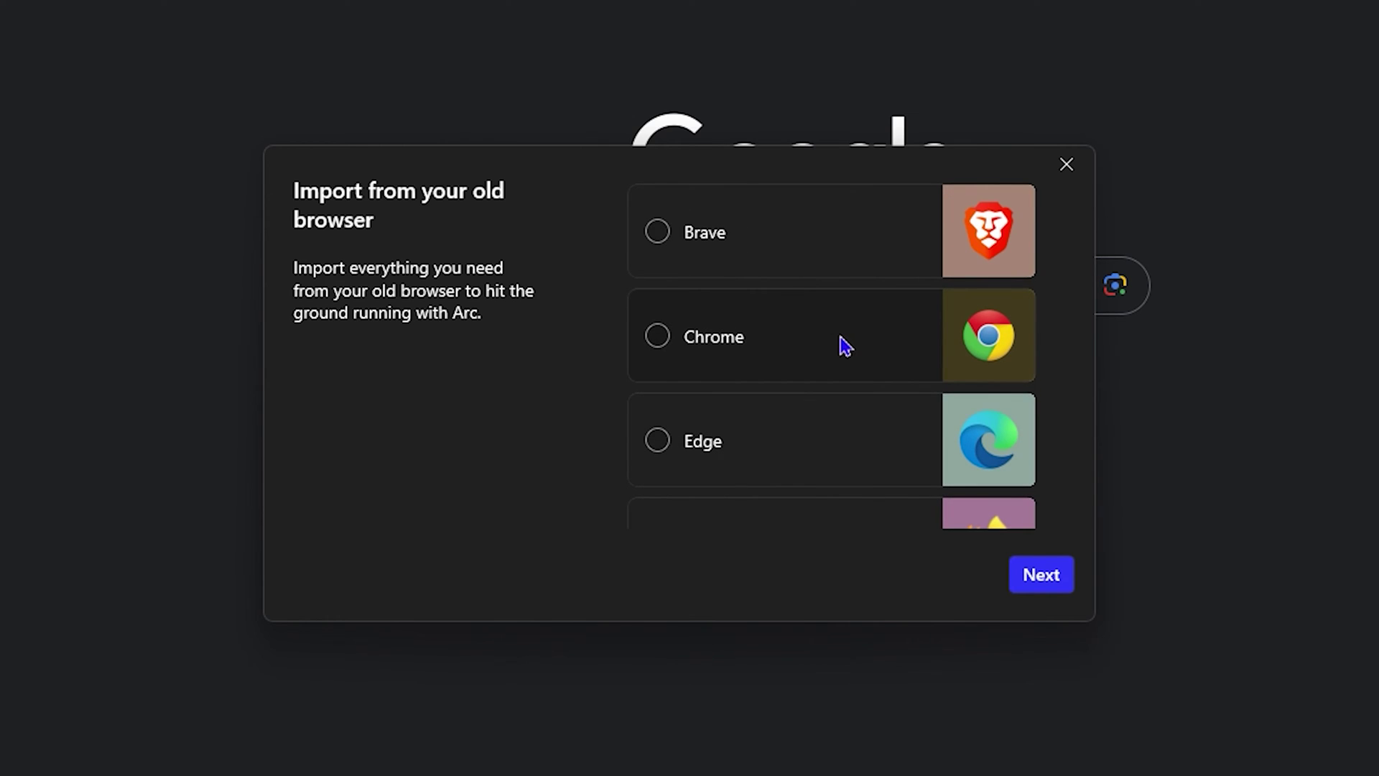
scroll(829, 361, down, 3)
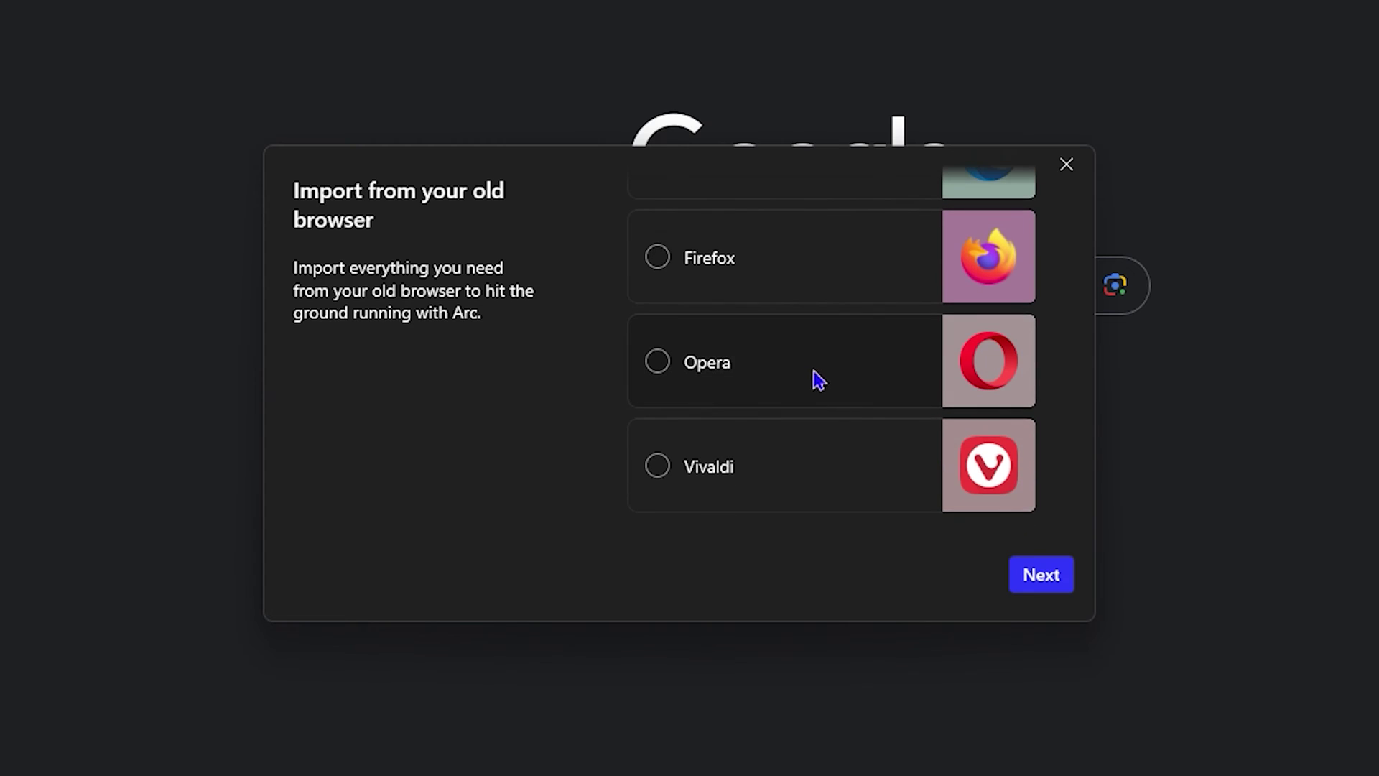
scroll(711, 400, down, 1)
scroll(656, 401, up, 1)
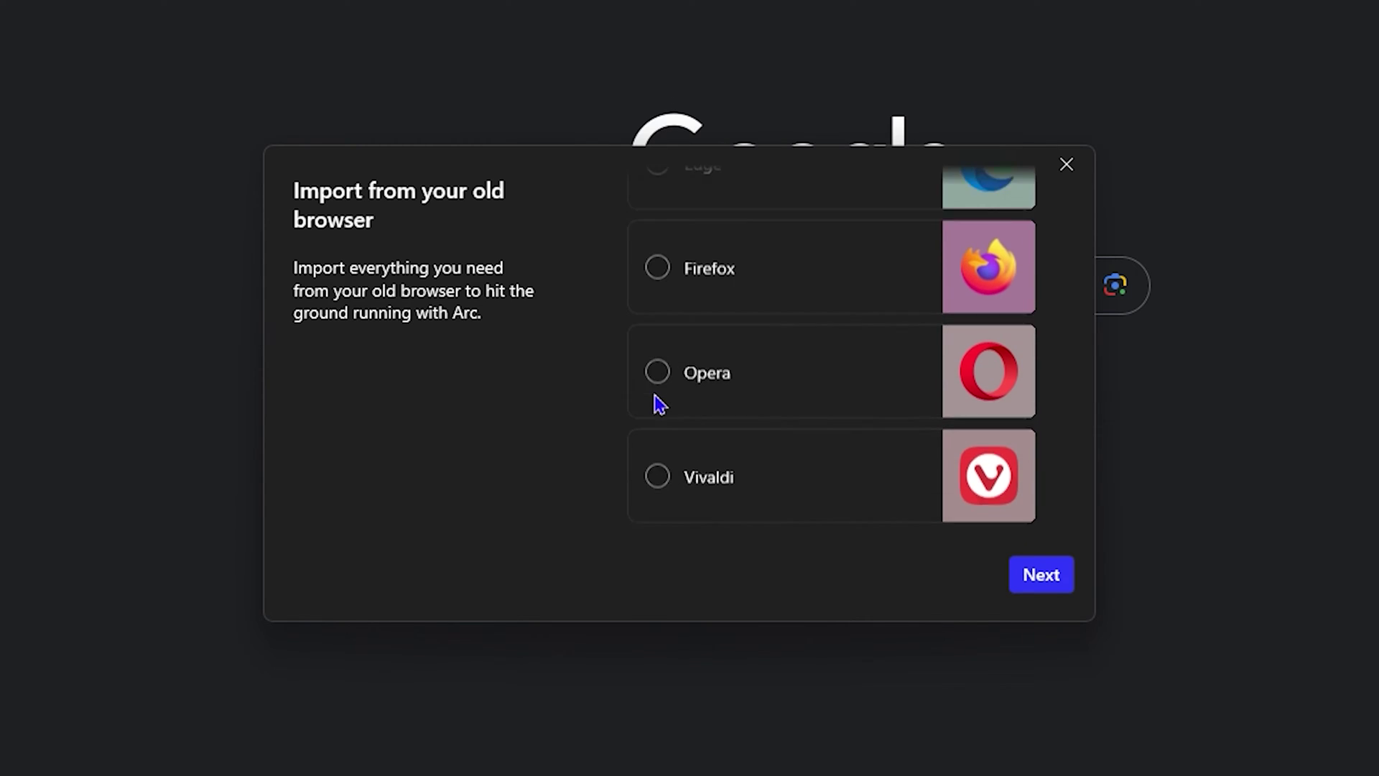
scroll(656, 400, up, 2)
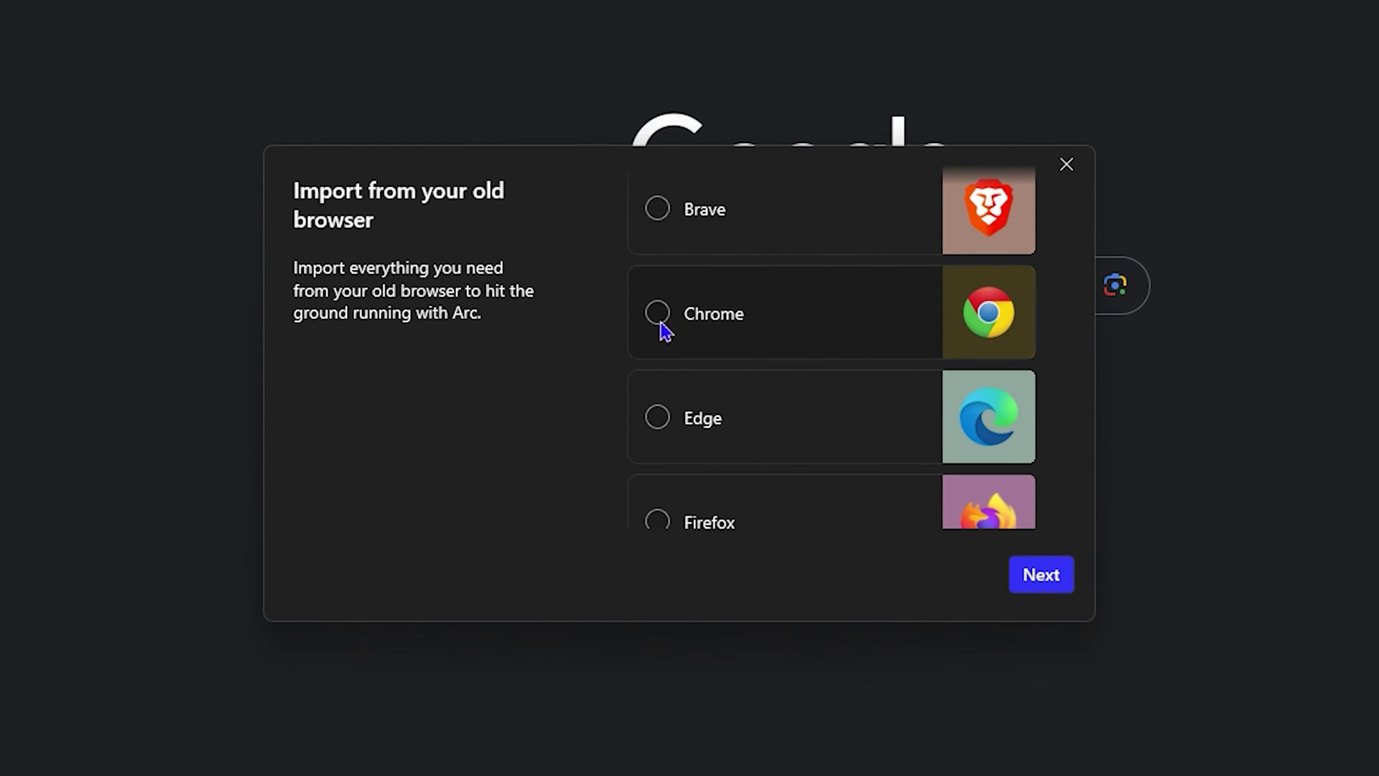
Select Brave as the browser to import from.
click(657, 209)
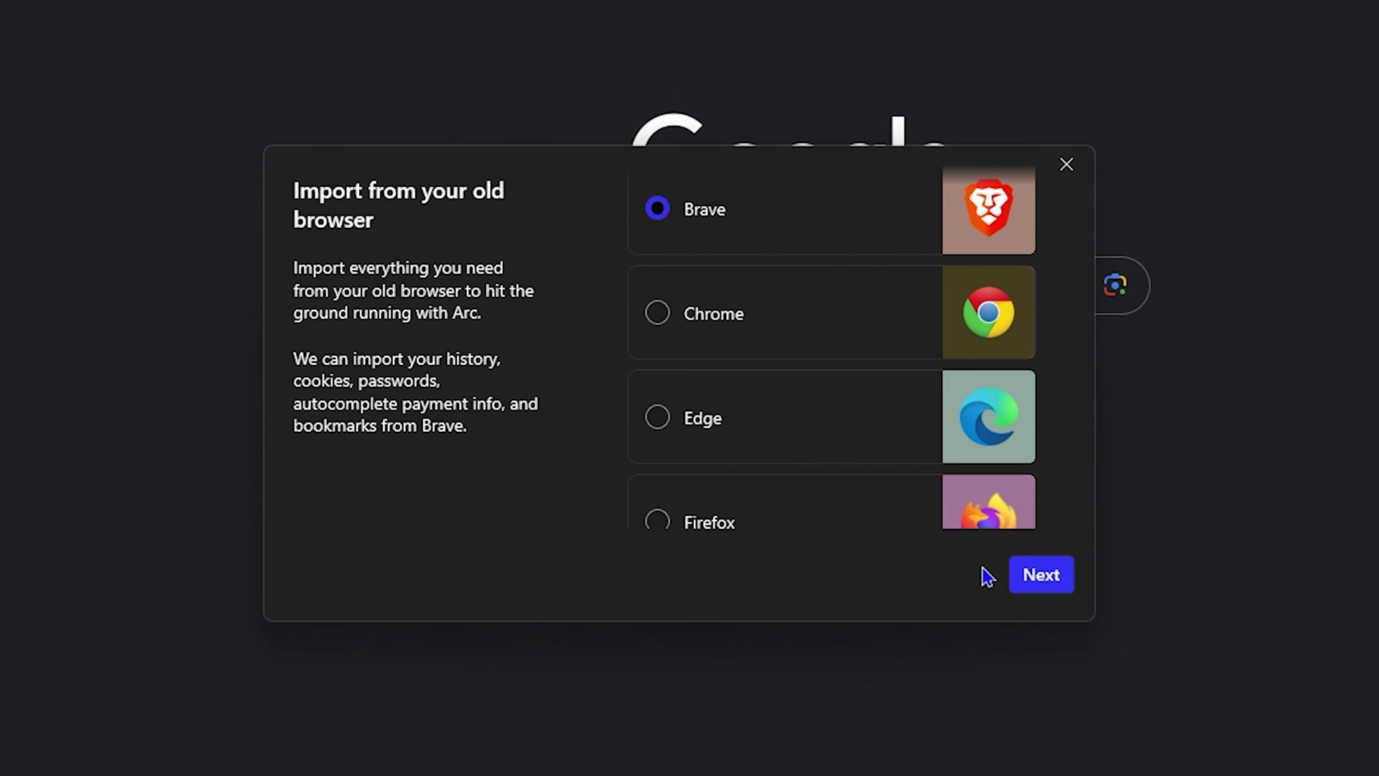
Advance to the Arc profile list and try each profile, including AppIQ and EchoWaffle Studios.
click(1042, 579)
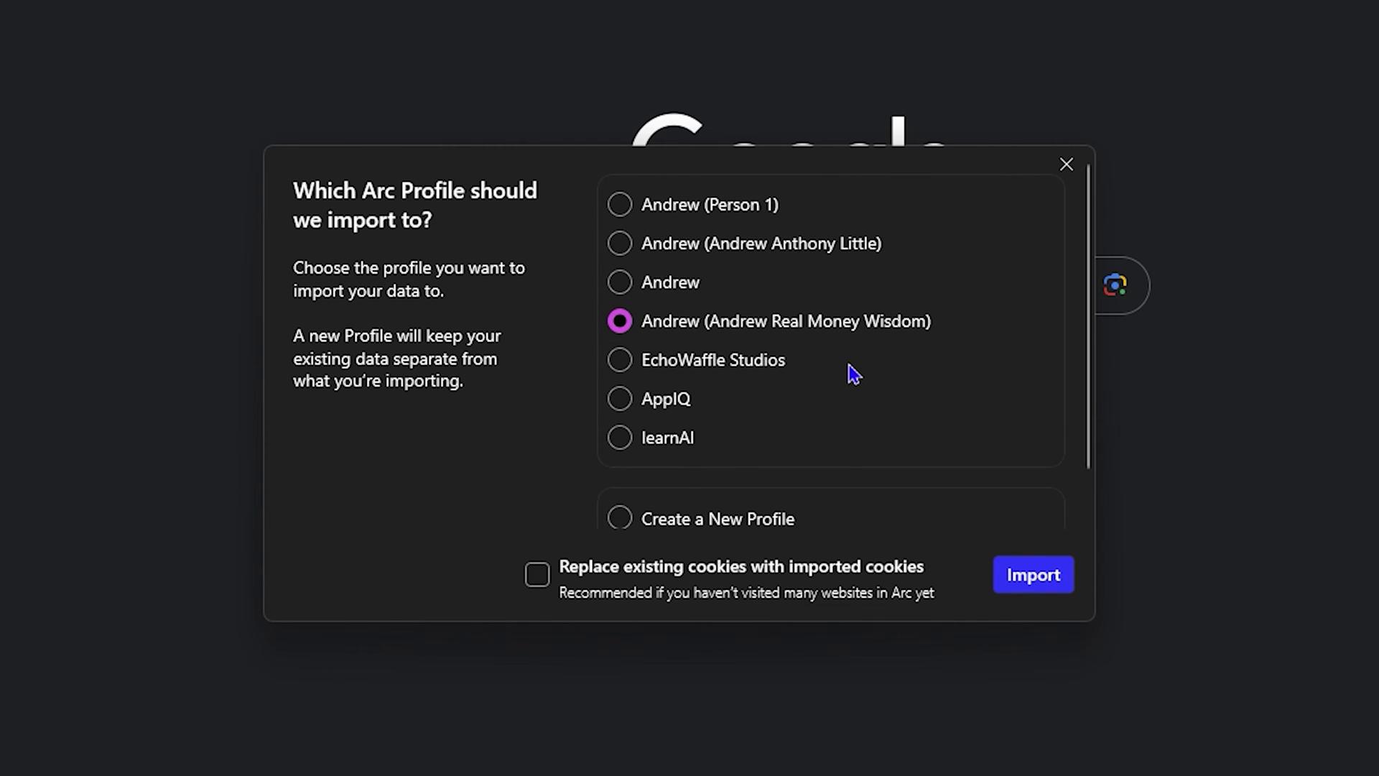
click(620, 245)
click(619, 206)
click(620, 321)
click(619, 399)
click(619, 282)
click(621, 244)
click(619, 321)
click(622, 206)
click(622, 244)
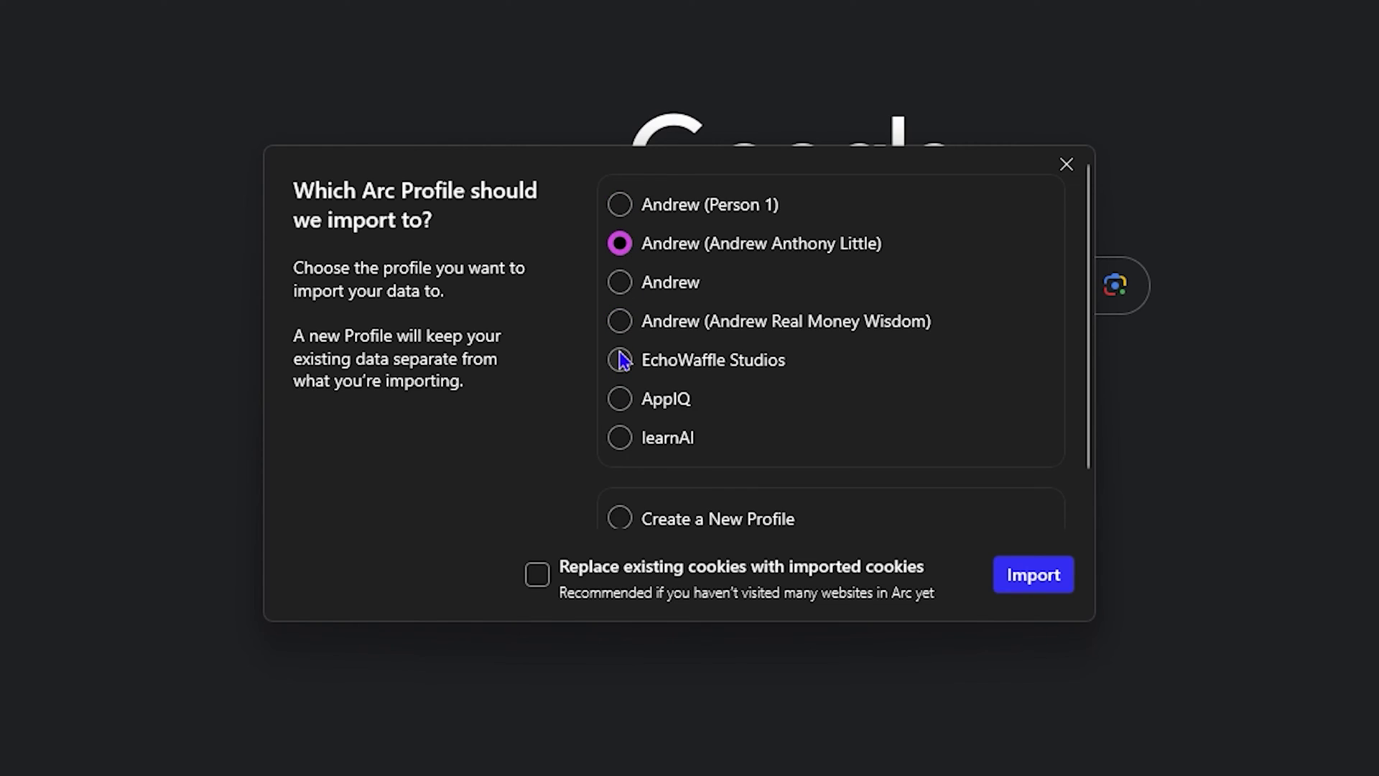
click(619, 360)
click(622, 285)
scroll(632, 485, down, 1)
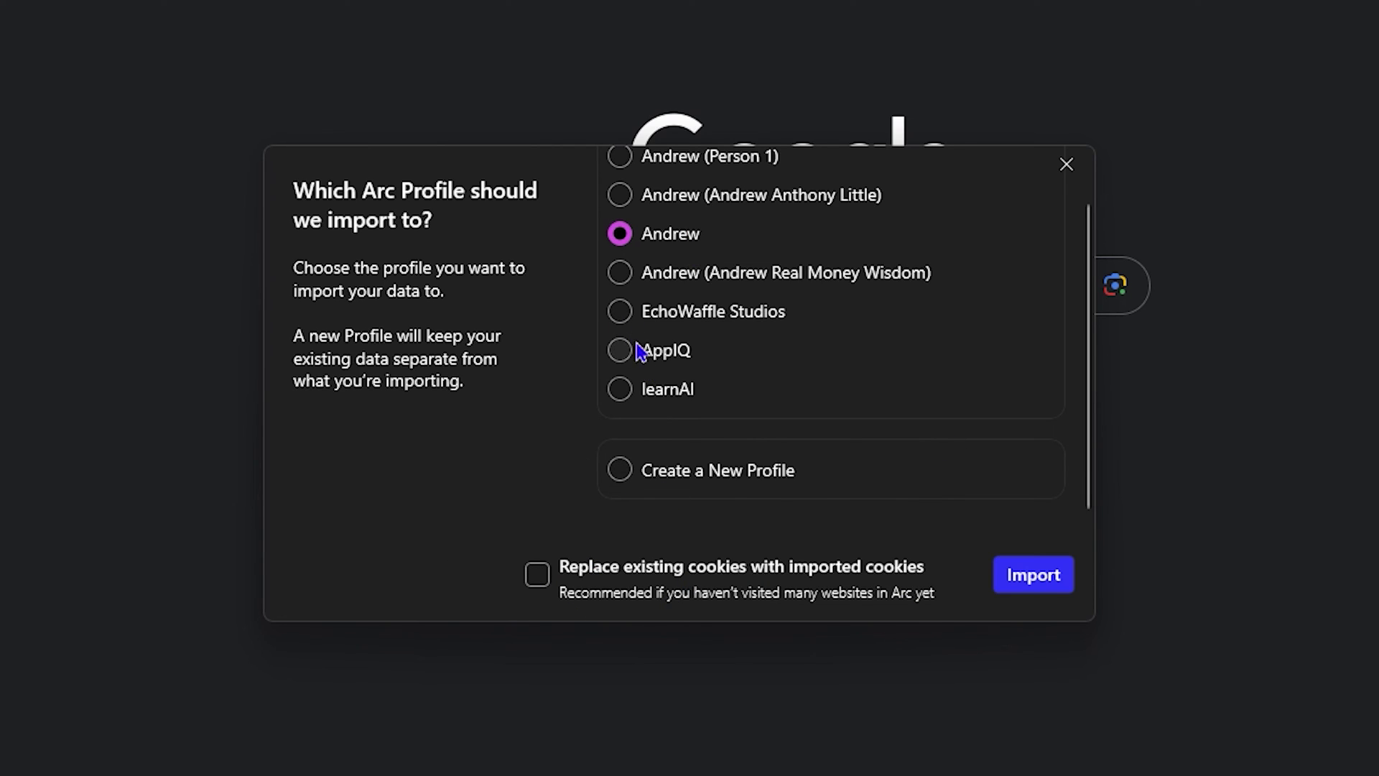
scroll(631, 334, up, 1)
click(622, 247)
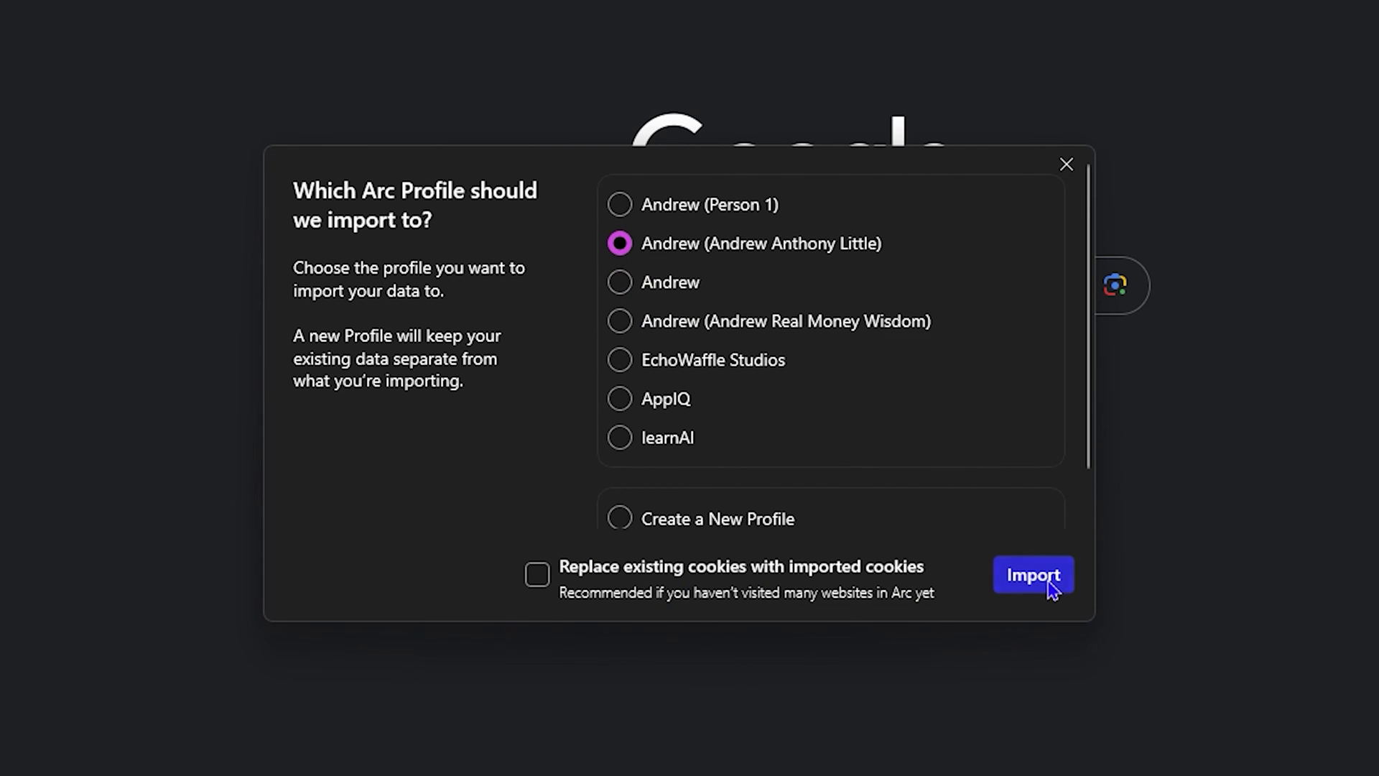